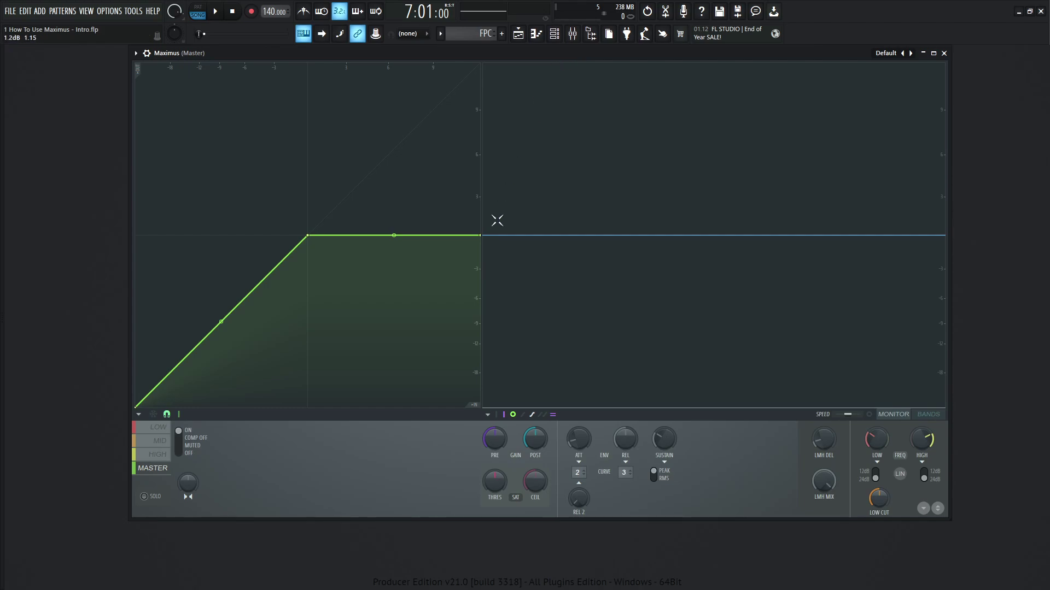
Close the playlist, then preview the Low, Mid, High and Master band curves in Maximus.
{"action": "key", "text": "F5"}
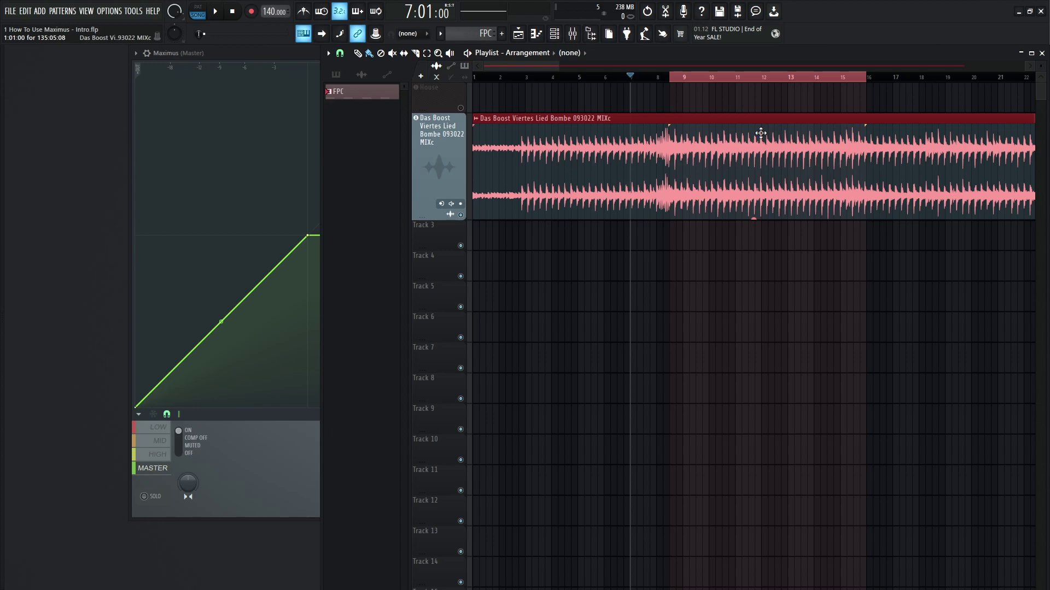
{"action": "key", "text": "F5"}
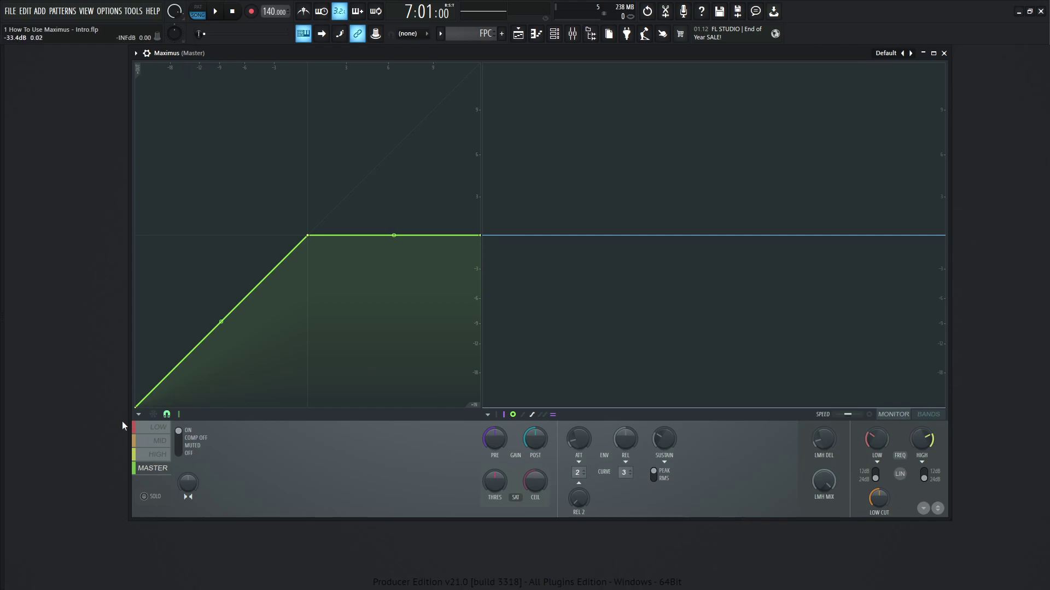
{"action": "left_click", "coordinate": [162, 427]}
{"action": "left_click", "coordinate": [162, 441]}
{"action": "left_click", "coordinate": [162, 455]}
{"action": "left_click", "coordinate": [165, 470]}
Step through Low, Mid, High and Master again, ending on the Low band for editing.
{"action": "left_click", "coordinate": [159, 429]}
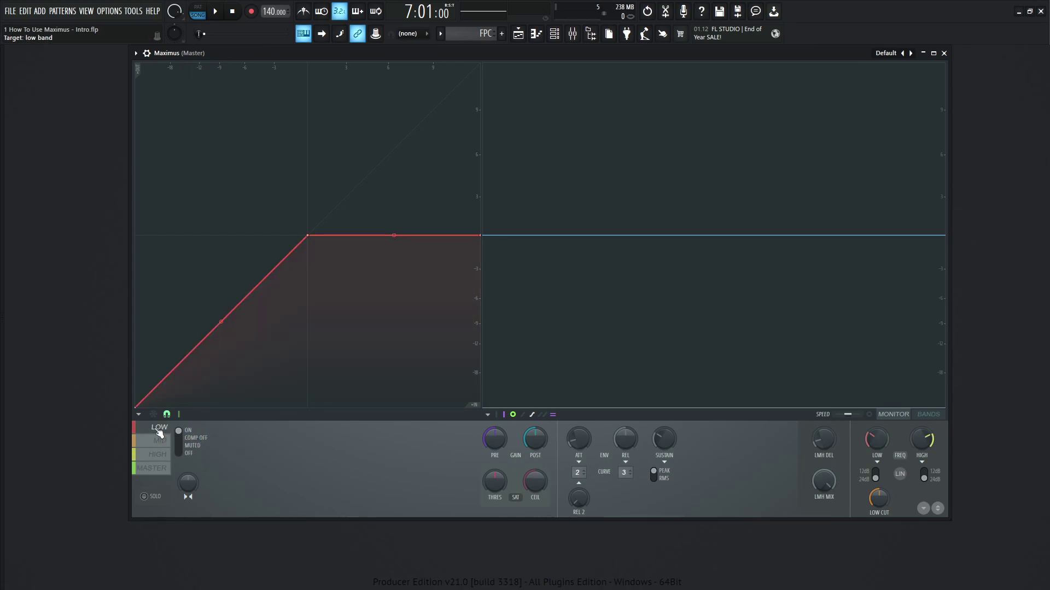
{"action": "left_click", "coordinate": [161, 441]}
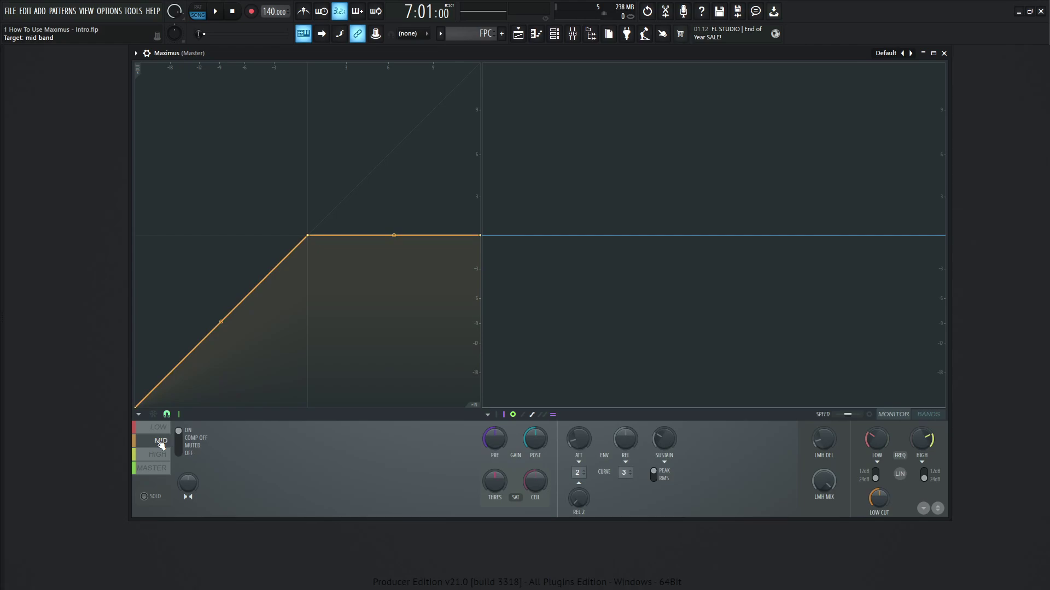
{"action": "left_click", "coordinate": [159, 455]}
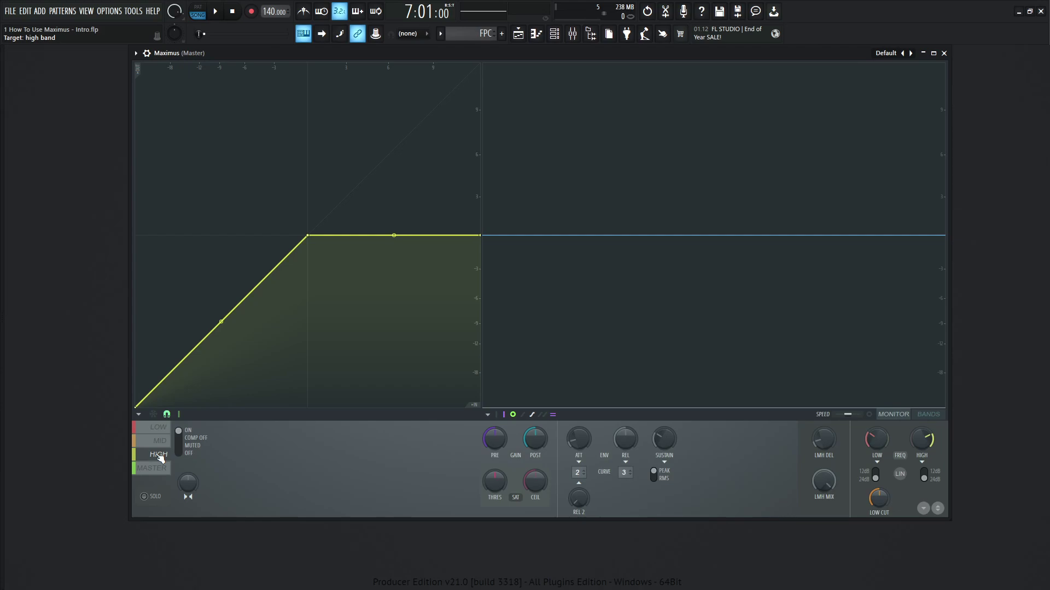
{"action": "left_click", "coordinate": [161, 471]}
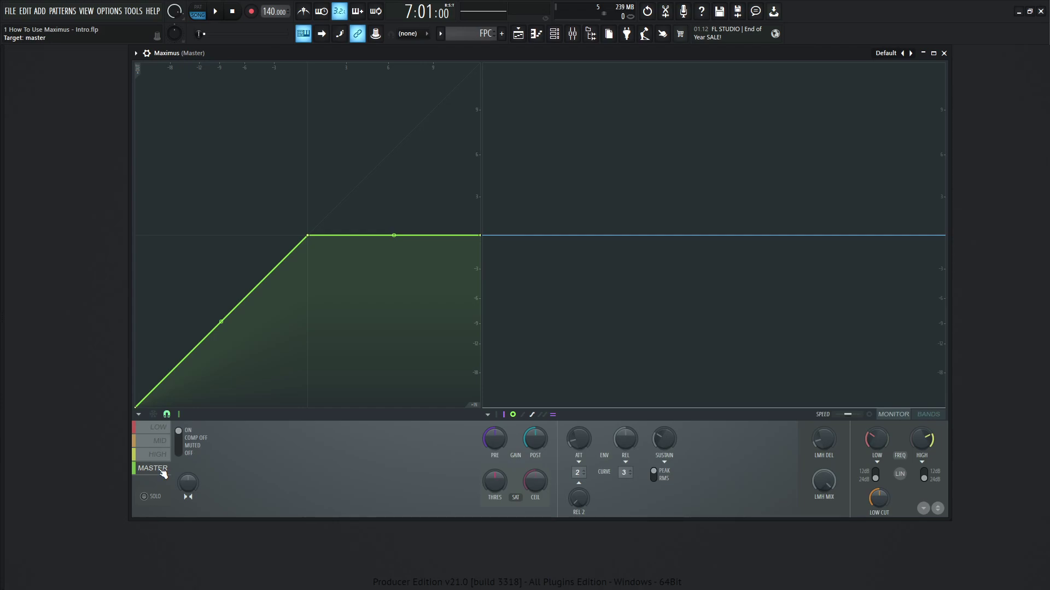
{"action": "left_click", "coordinate": [159, 430]}
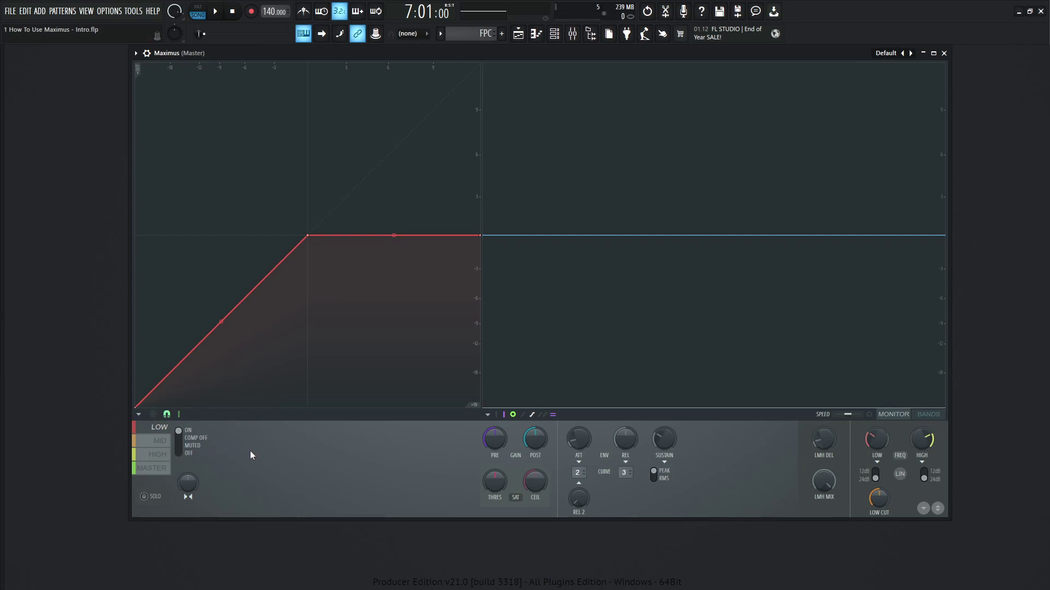
Reselect the Low band, turn on the coloured BANDS display, and set the high crossover to 3000Hz.
{"action": "left_click", "coordinate": [160, 442]}
{"action": "left_click", "coordinate": [163, 457]}
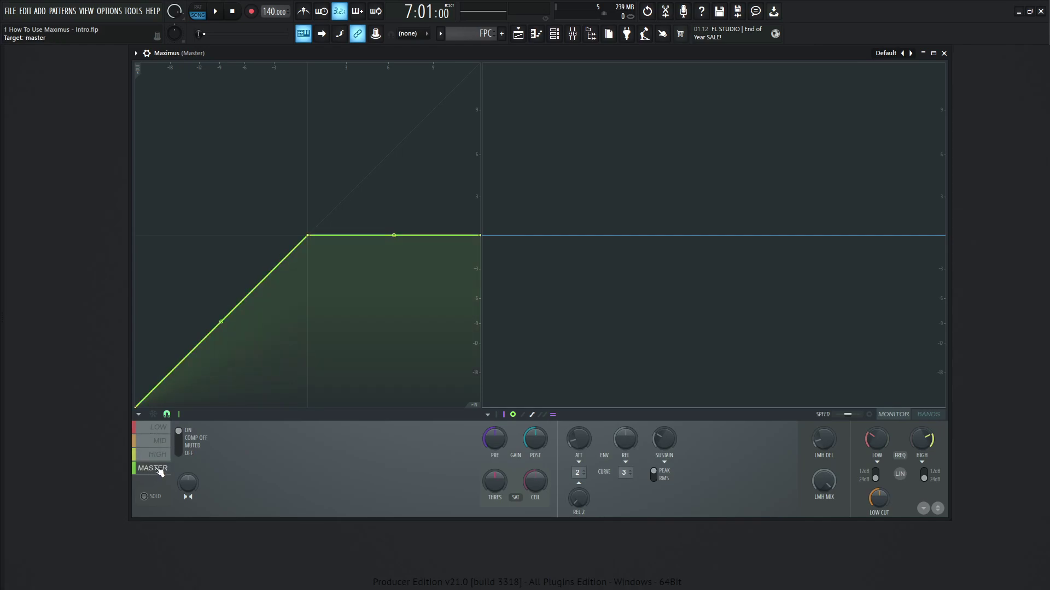
{"action": "left_click", "coordinate": [161, 441]}
{"action": "left_click", "coordinate": [163, 428]}
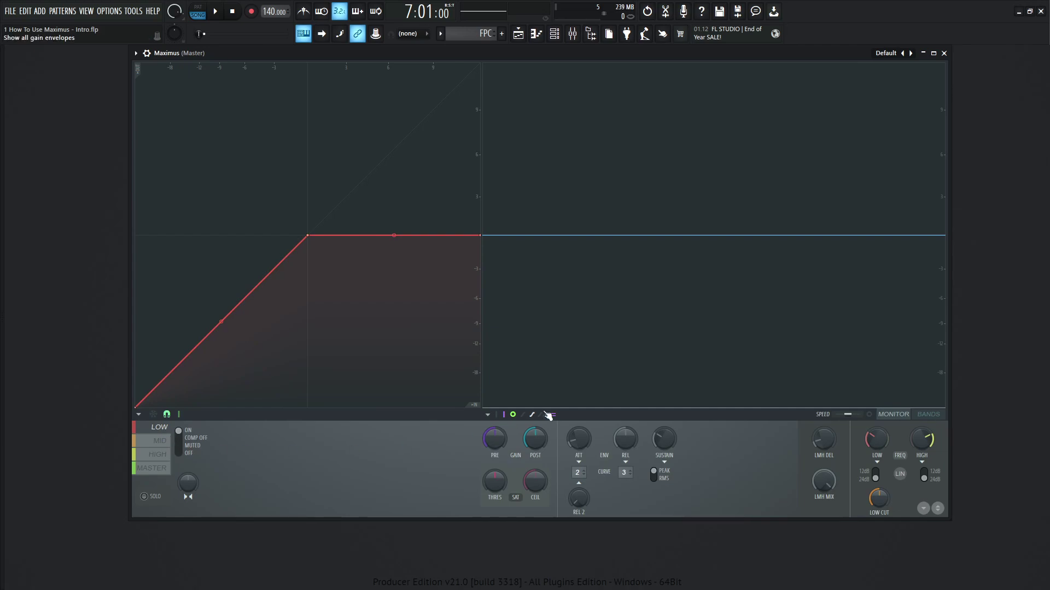
{"action": "left_click", "coordinate": [934, 420]}
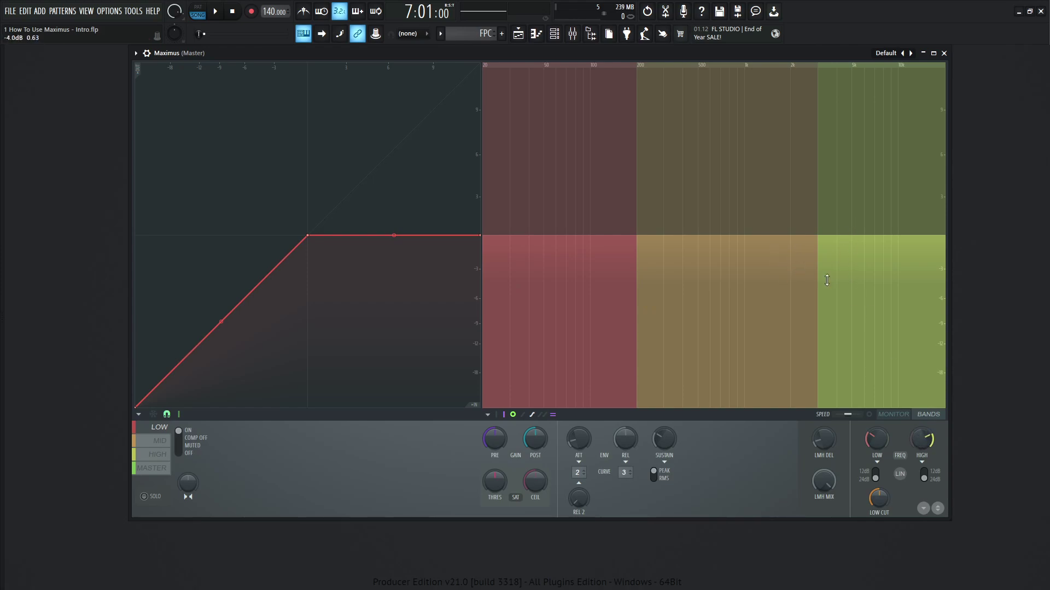
{"action": "mouse_move", "coordinate": [922, 439]}
{"action": "left_mouse_down"}
{"action": "mouse_move", "coordinate": [922, 454]}
{"action": "mouse_move", "coordinate": [928, 440]}
{"action": "left_mouse_up"}
{"action": "scroll", "coordinate": [928, 440], "scroll_direction": "up", "scroll_amount": 1}
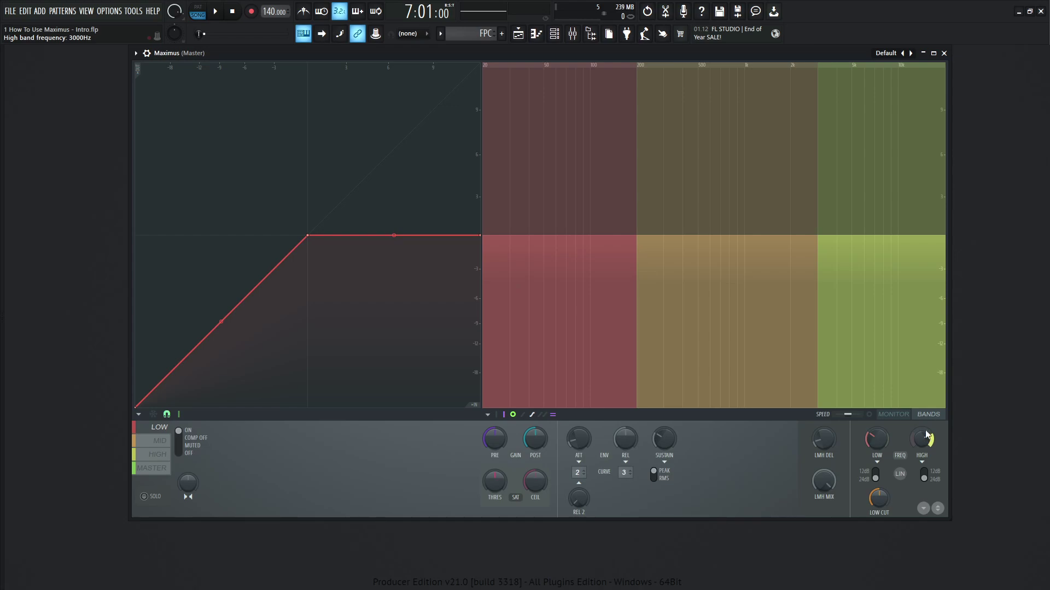
Play the song from around bar 8 with the Playlist and Mixer showing, then stop.
{"action": "key", "text": "F5"}
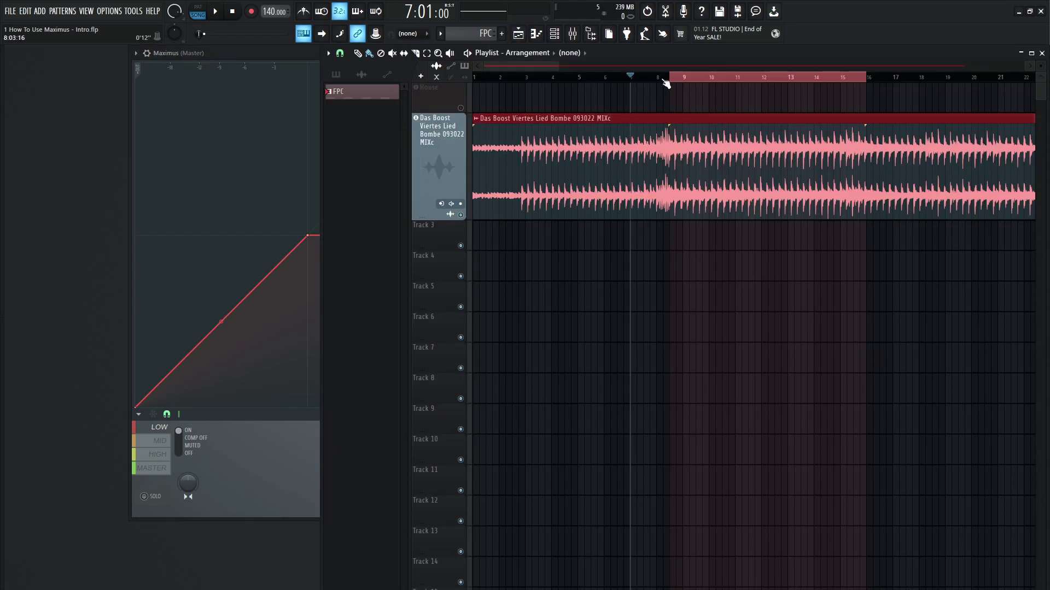
{"action": "left_click", "coordinate": [672, 79]}
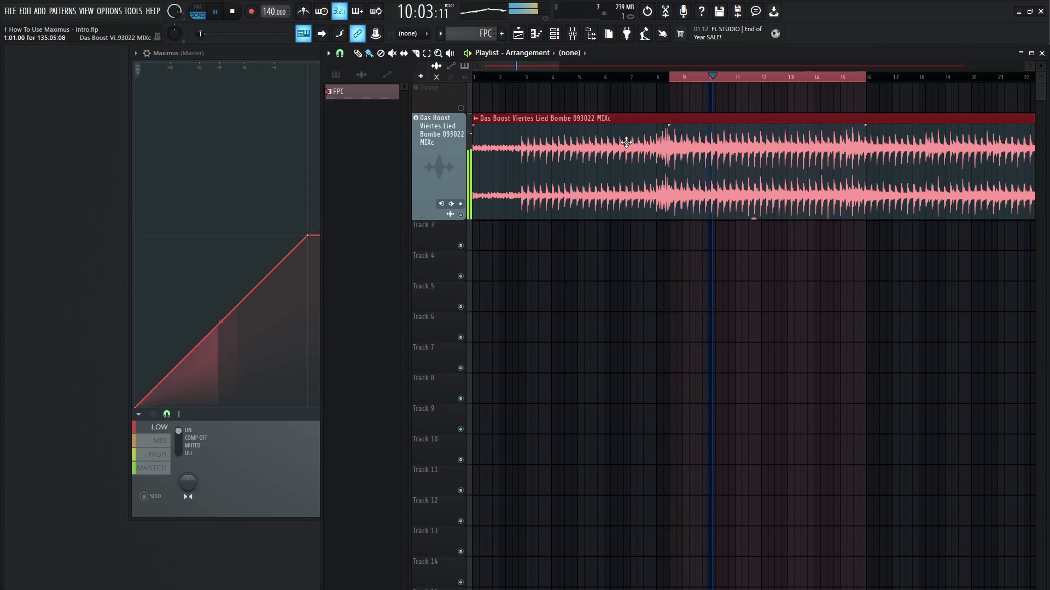
{"action": "key", "text": "F9"}
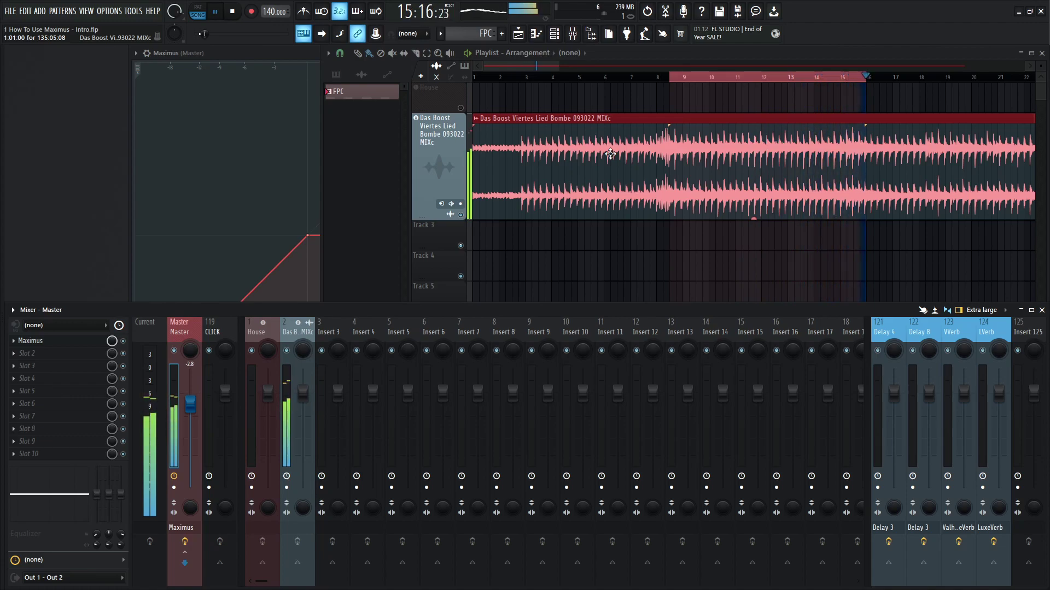
{"action": "key", "text": "space"}
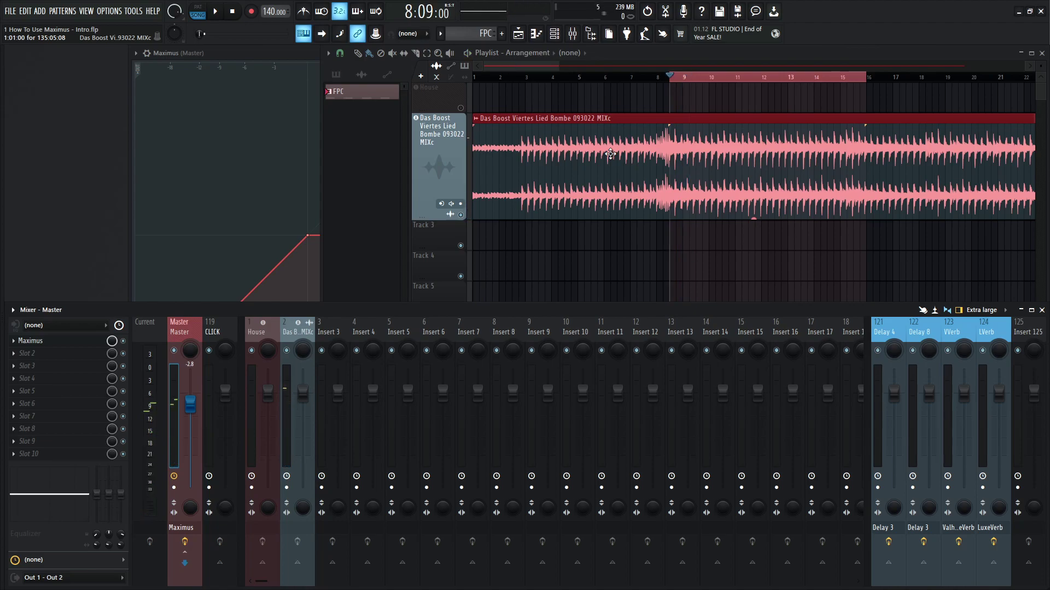
Bring Maximus to the front and cycle through the bands, landing on the Low band.
{"action": "left_click", "coordinate": [290, 54]}
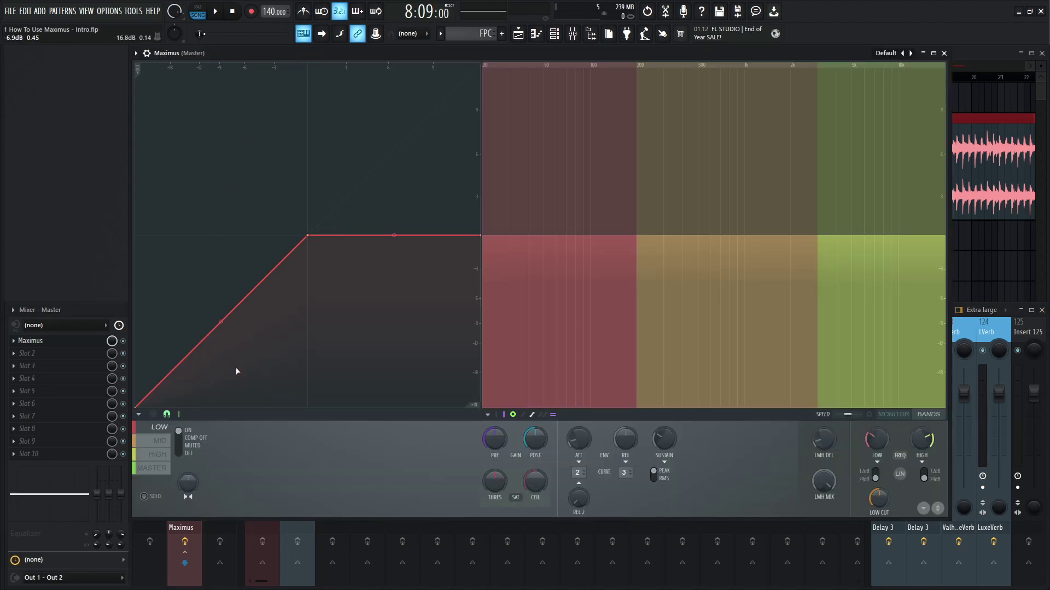
{"action": "left_click", "coordinate": [158, 441]}
{"action": "left_click", "coordinate": [158, 454]}
{"action": "left_click", "coordinate": [154, 468]}
{"action": "left_click", "coordinate": [158, 455]}
{"action": "left_click", "coordinate": [159, 441]}
{"action": "left_click", "coordinate": [158, 427]}
Audition the Low band soloed, then the Mid band soloed, during playback.
{"action": "key", "text": "space"}
{"action": "left_click", "coordinate": [144, 496]}
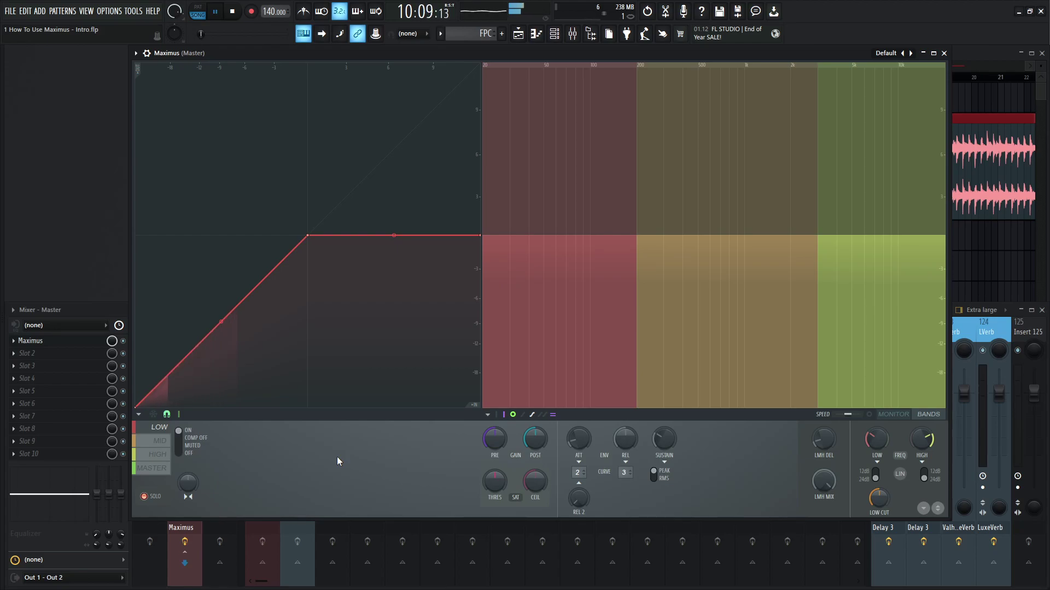
{"action": "key", "text": "space"}
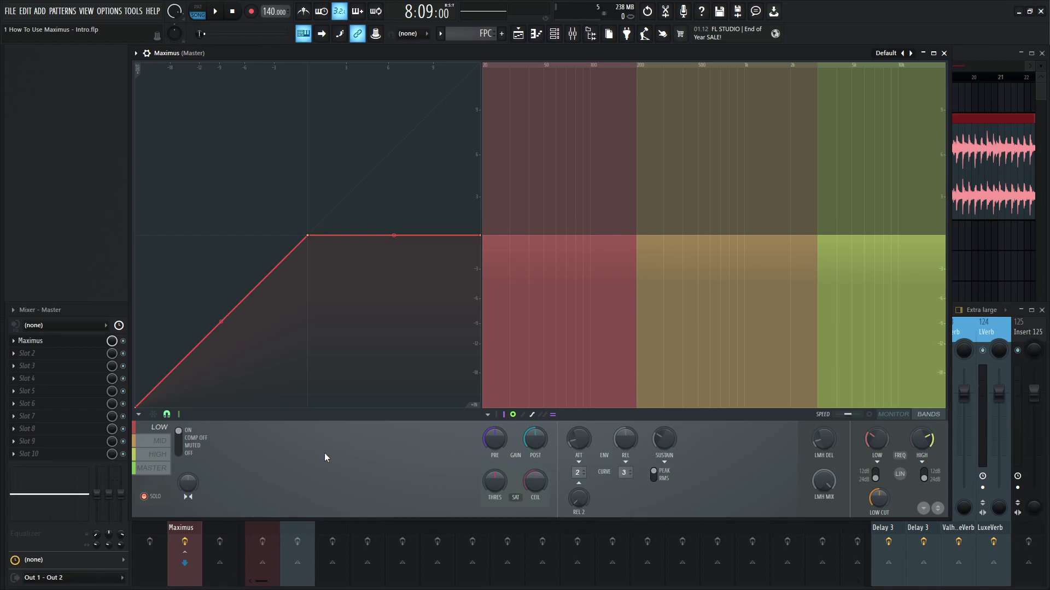
{"action": "left_click", "coordinate": [160, 441]}
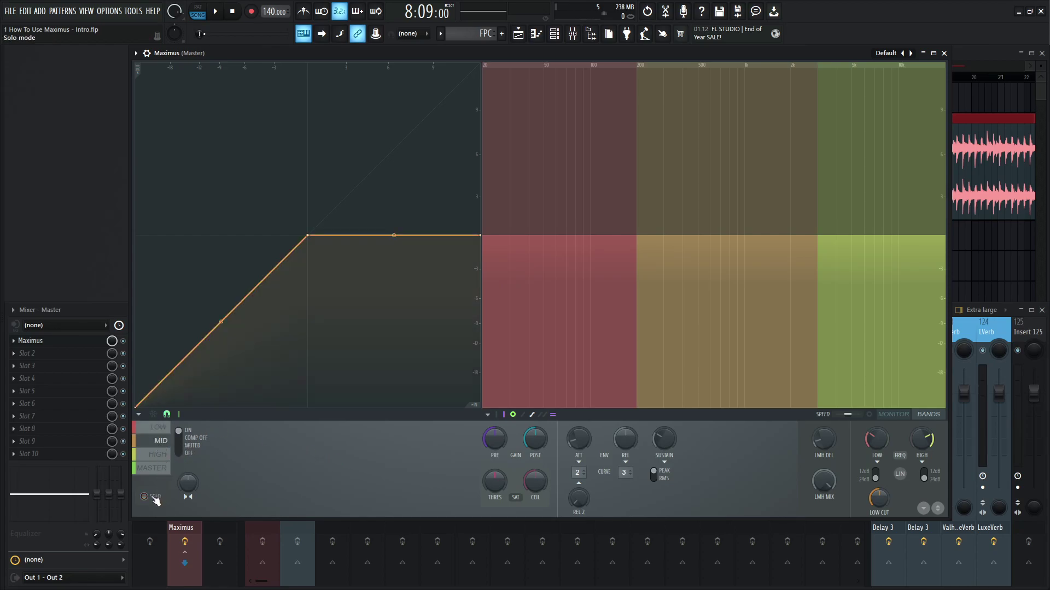
{"action": "left_click", "coordinate": [145, 497]}
{"action": "key", "text": "space"}
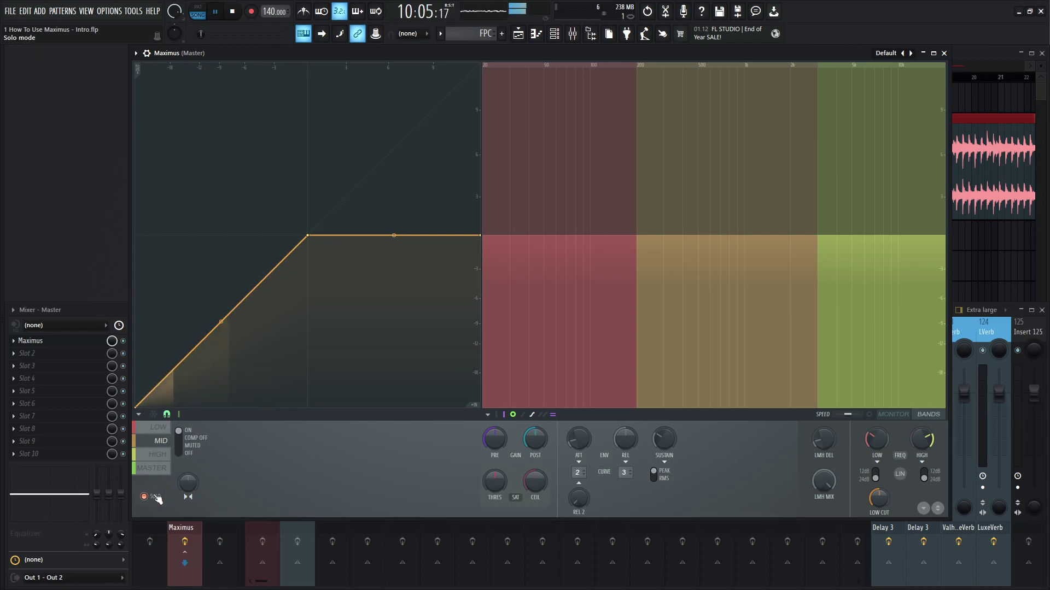
{"action": "key", "text": "space"}
Audition the High band with solo toggled, then turn band solo off.
{"action": "left_click", "coordinate": [159, 455]}
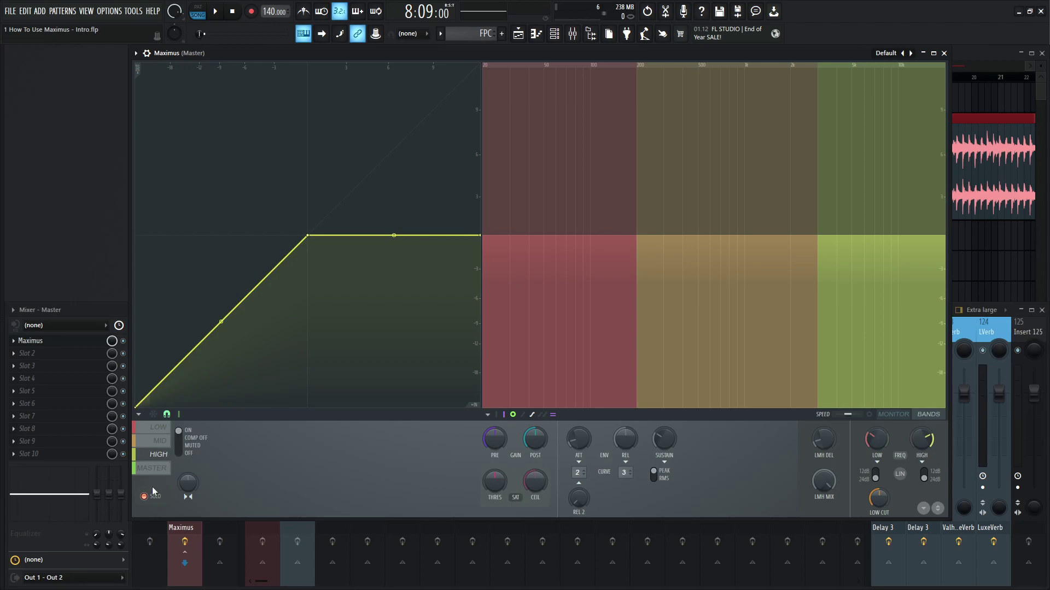
{"action": "left_click", "coordinate": [153, 497]}
{"action": "key", "text": "space"}
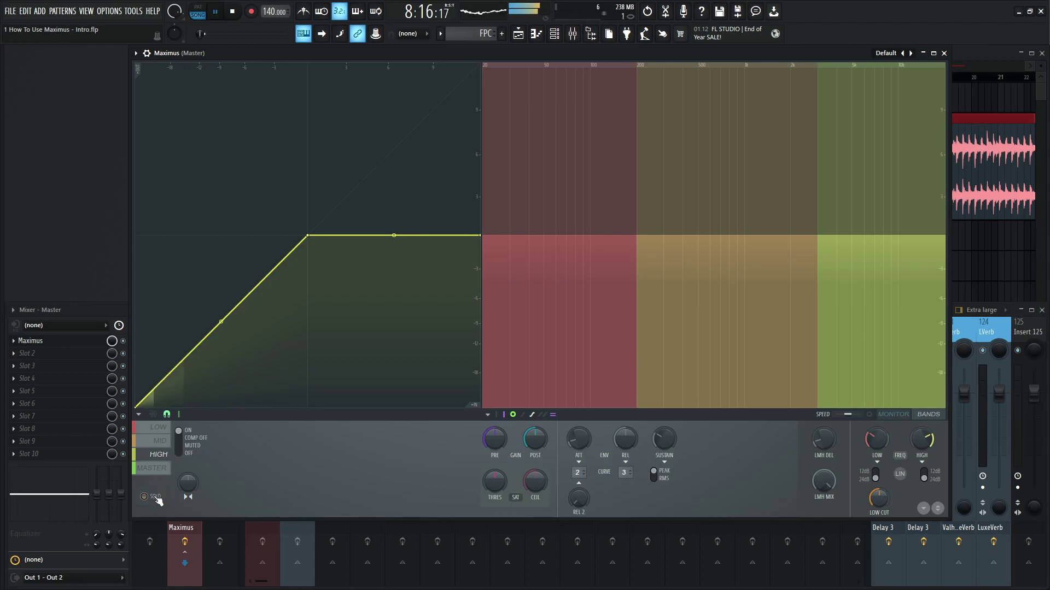
{"action": "left_click", "coordinate": [155, 497]}
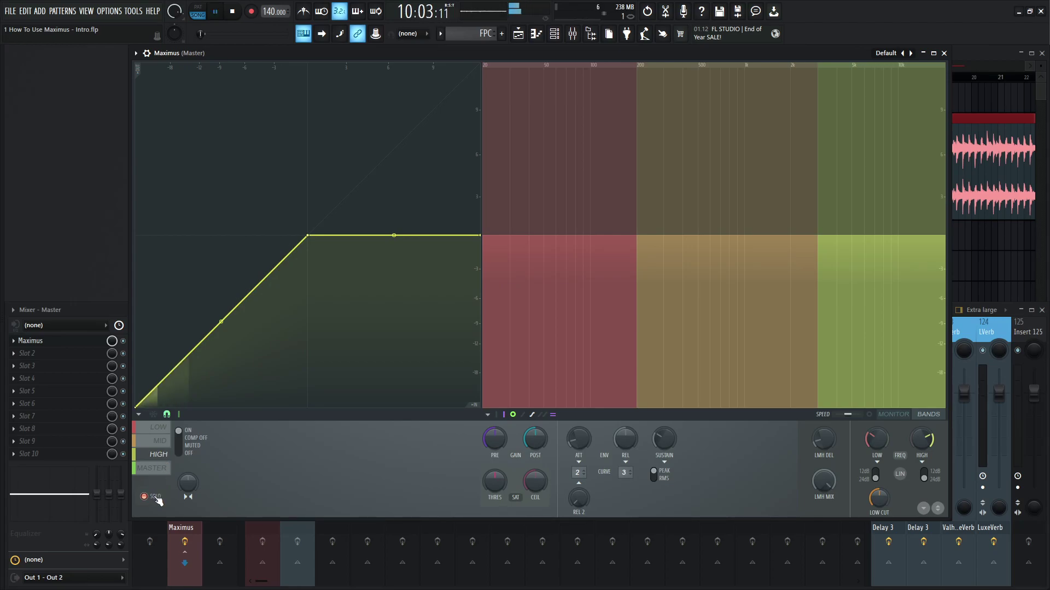
{"action": "key", "text": "space"}
{"action": "left_click", "coordinate": [155, 497]}
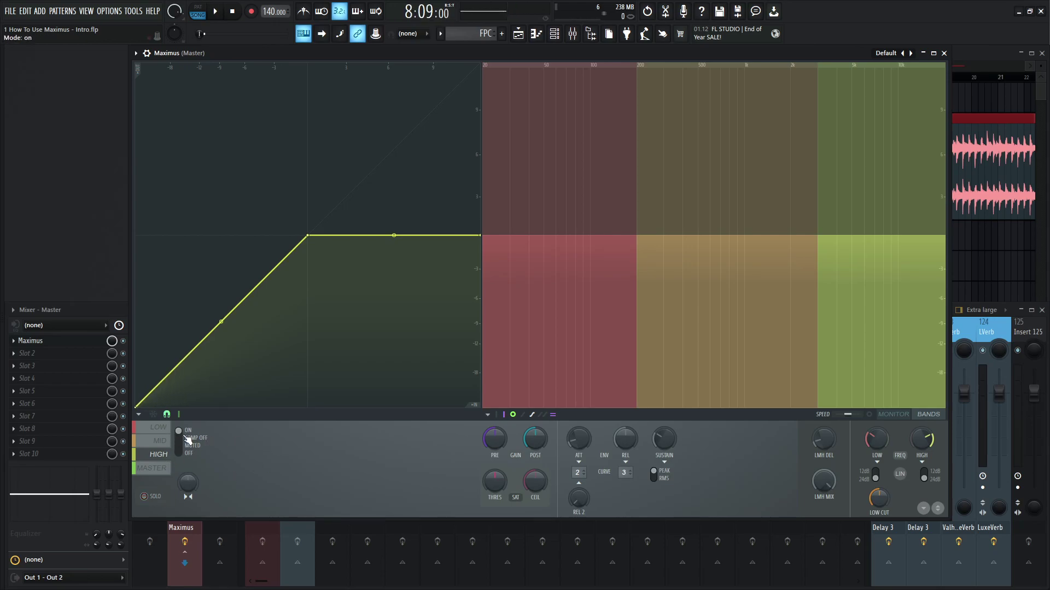
Solo the Low band and drag its crossover down from 200Hz toward 145Hz while playing.
{"action": "left_click", "coordinate": [158, 428]}
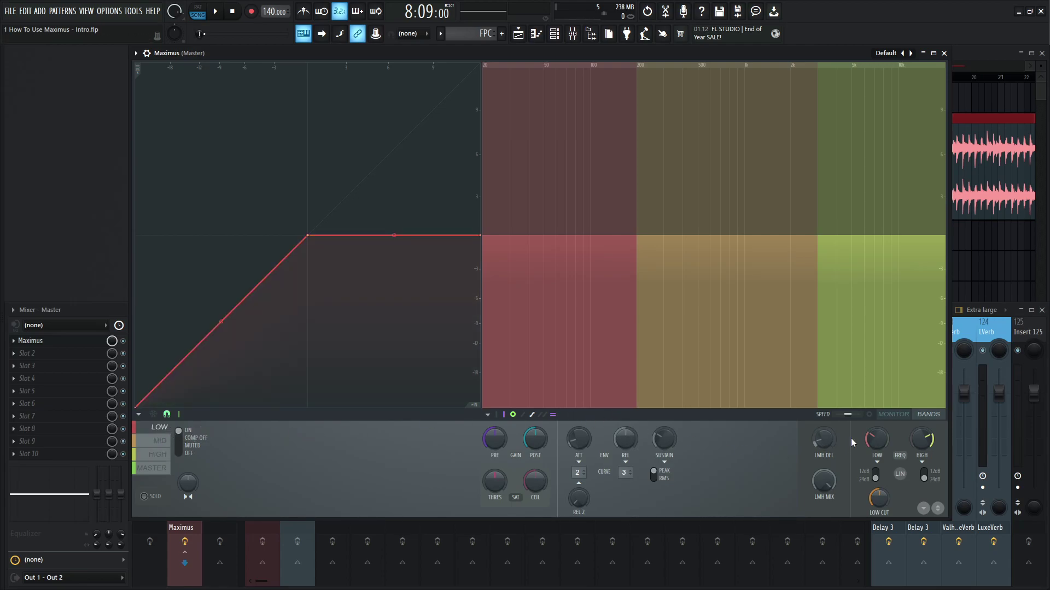
{"action": "left_click", "coordinate": [145, 497]}
{"action": "key", "text": "space"}
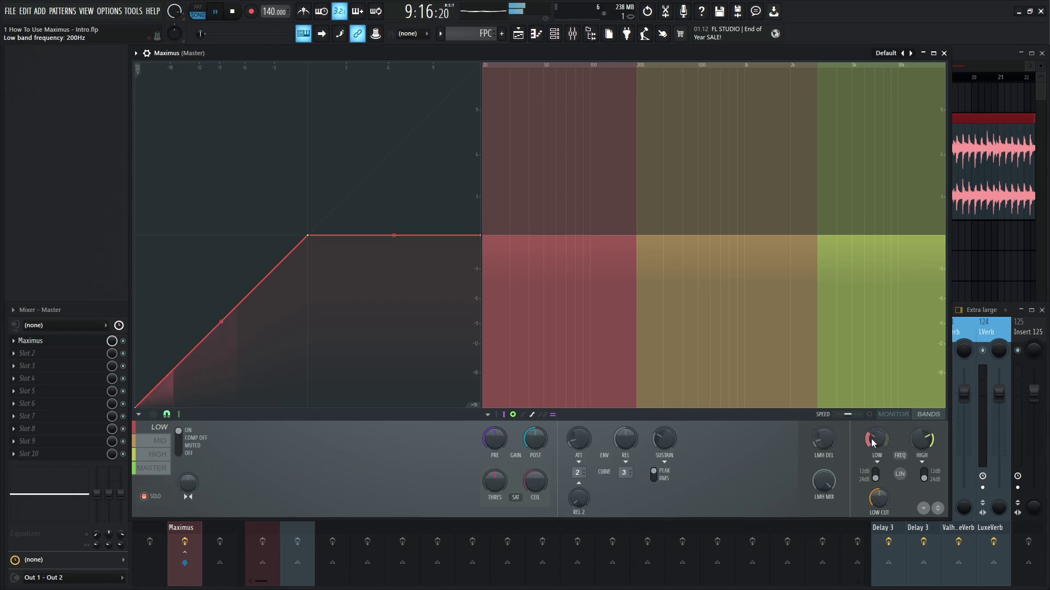
{"action": "left_click_drag", "start_coordinate": [877, 439], "coordinate": [877, 469]}
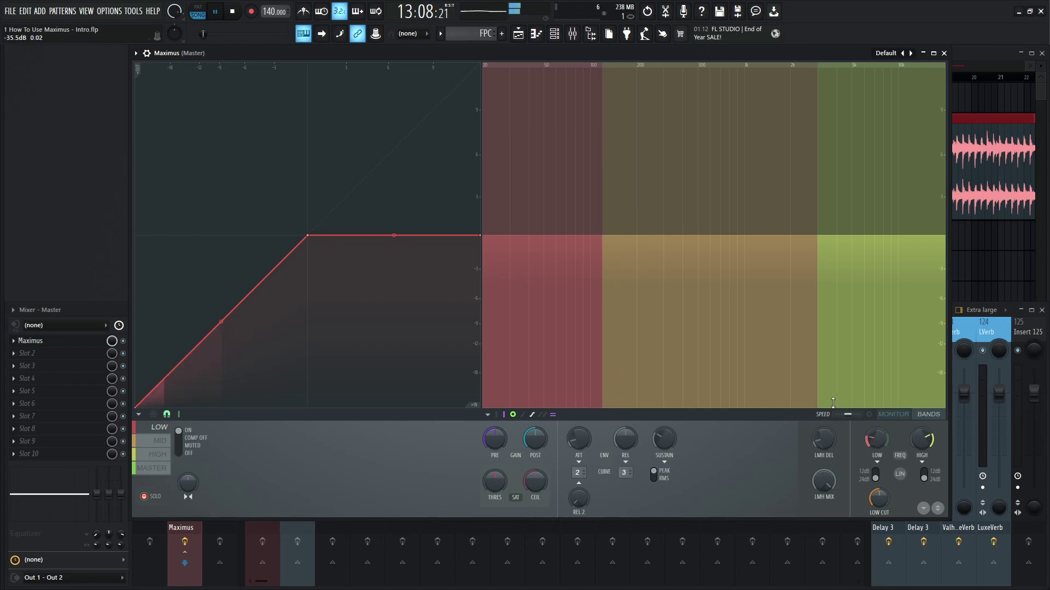
{"action": "key", "text": "space"}
Raise the Master mixer fader to about 0 dB while the song plays.
{"action": "left_click", "coordinate": [103, 310]}
{"action": "key", "text": "space"}
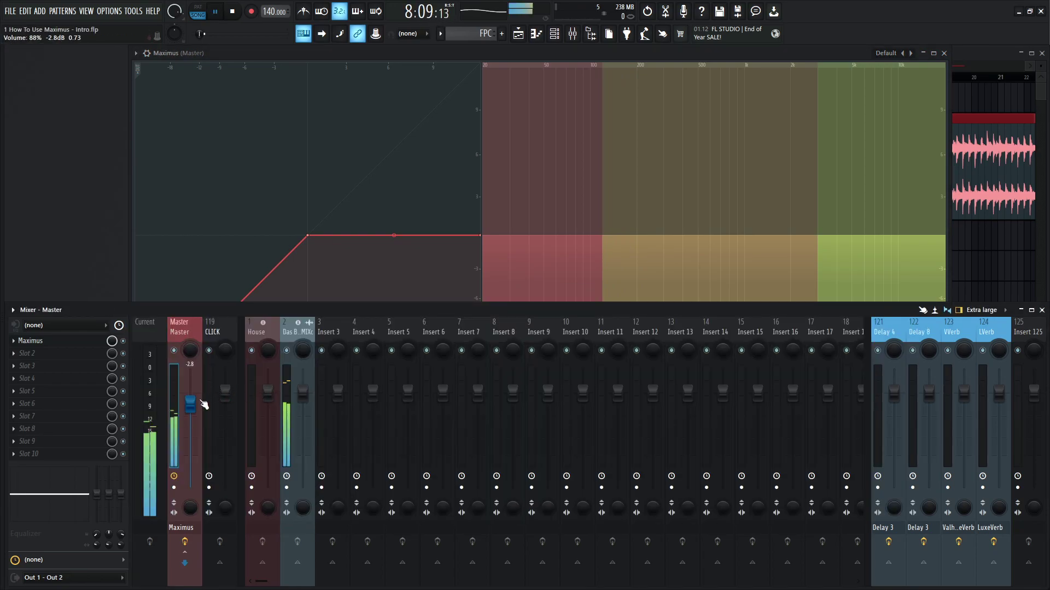
{"action": "mouse_move", "coordinate": [190, 404]}
{"action": "left_mouse_down"}
{"action": "mouse_move", "coordinate": [190, 378]}
{"action": "mouse_move", "coordinate": [194, 396]}
{"action": "left_mouse_up"}
{"action": "key", "text": "space"}
{"action": "left_click", "coordinate": [547, 54]}
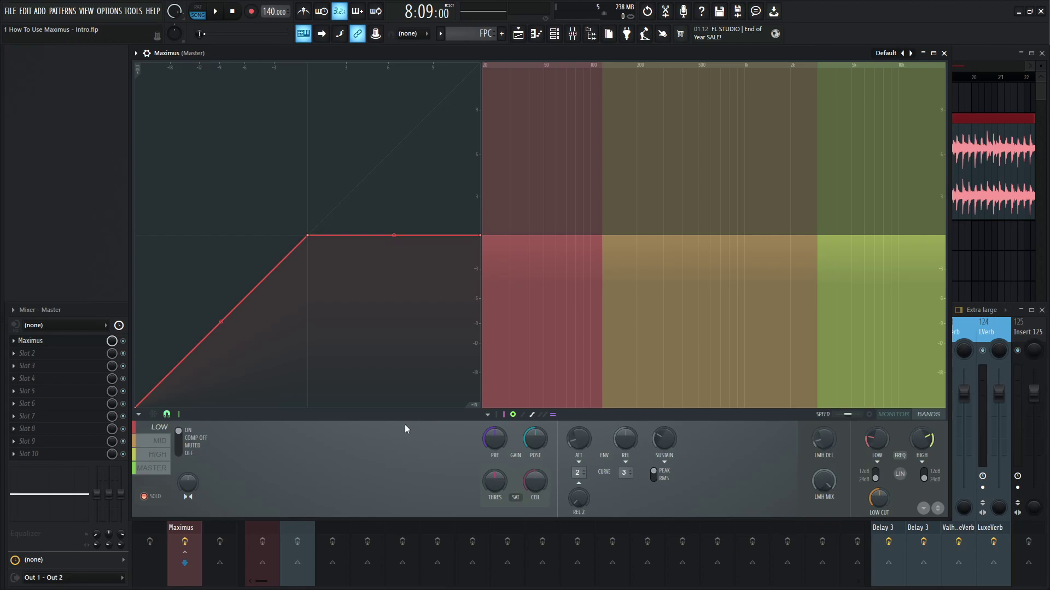
Select the Mid band and listen to it twice, then select the High band.
{"action": "left_click", "coordinate": [161, 442]}
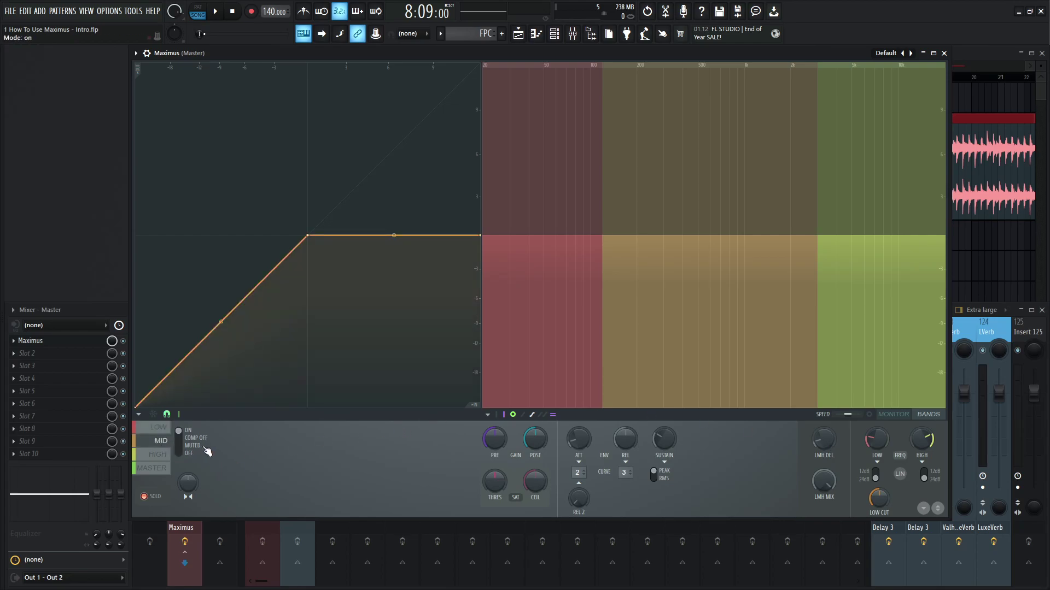
{"action": "key", "text": "space"}
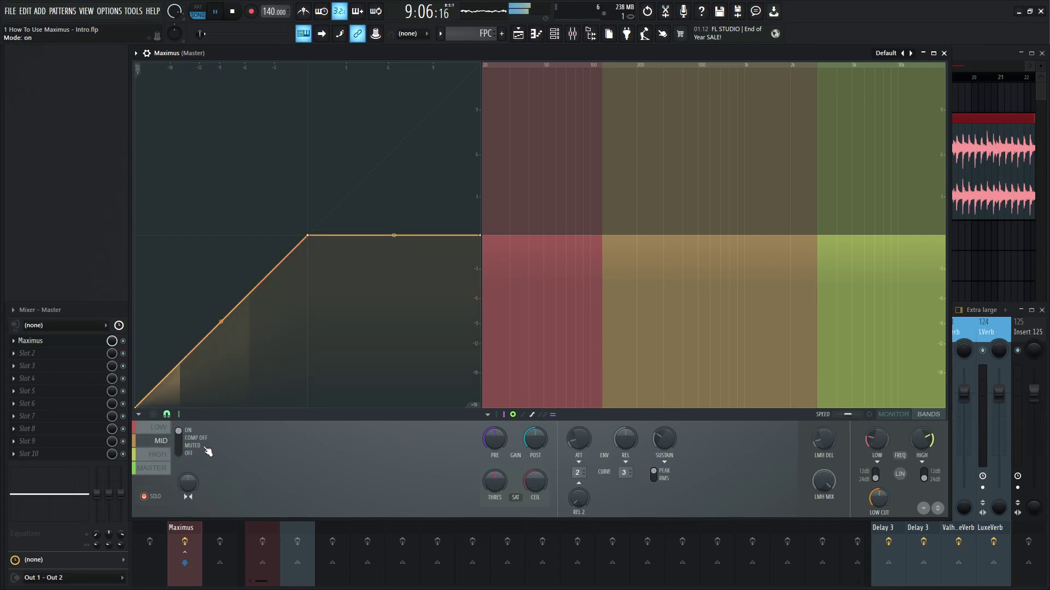
{"action": "key", "text": "space"}
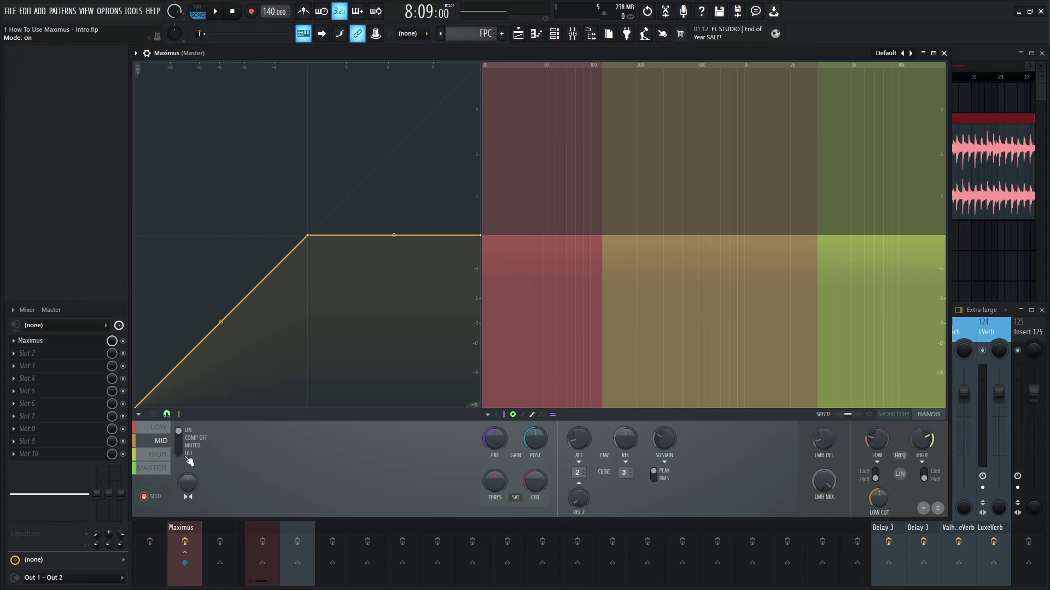
{"action": "key", "text": "space"}
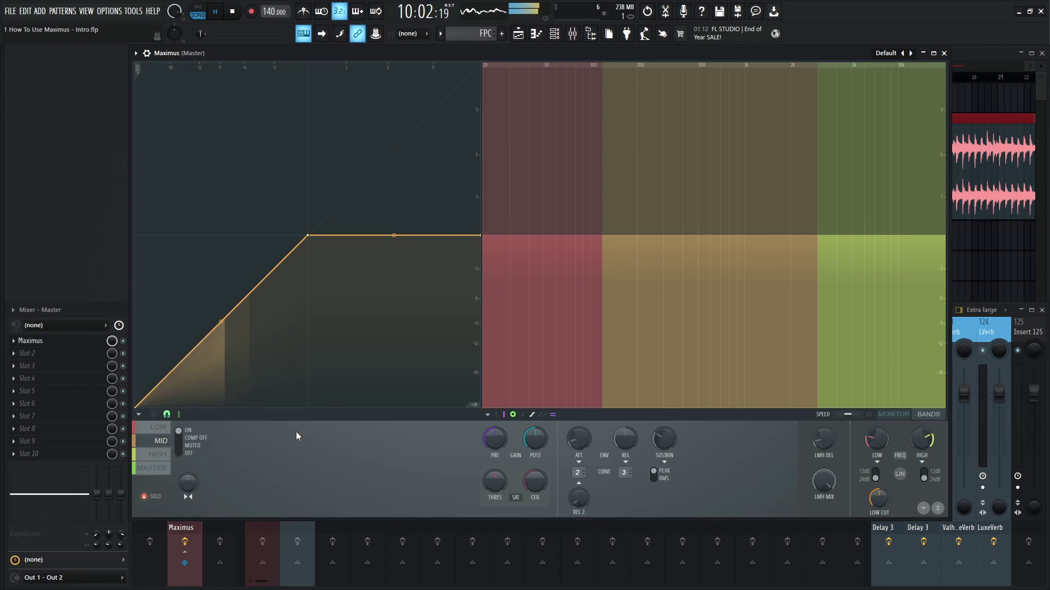
{"action": "key", "text": "space"}
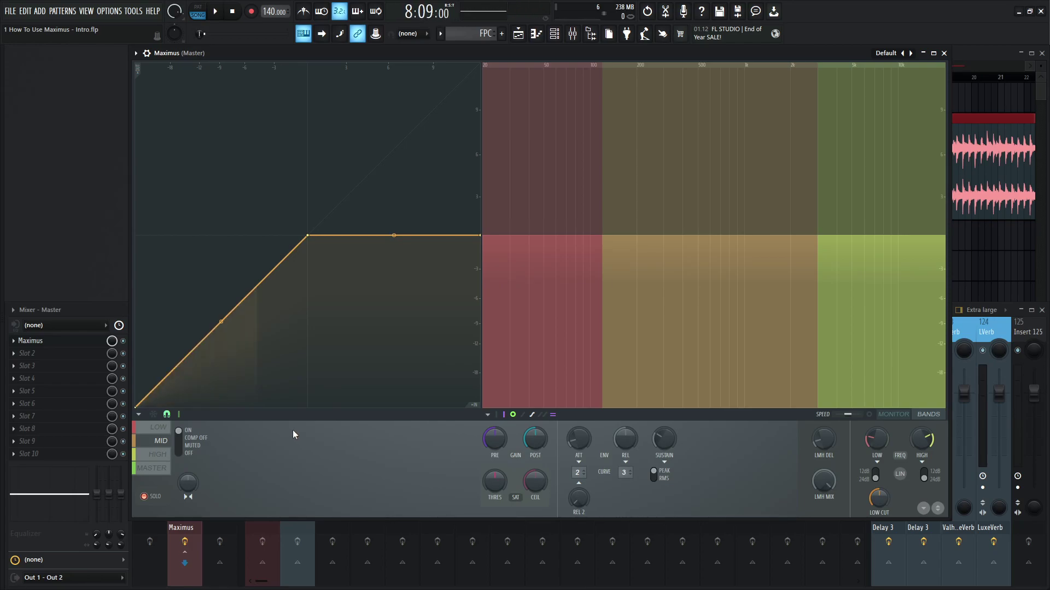
{"action": "left_click", "coordinate": [157, 454]}
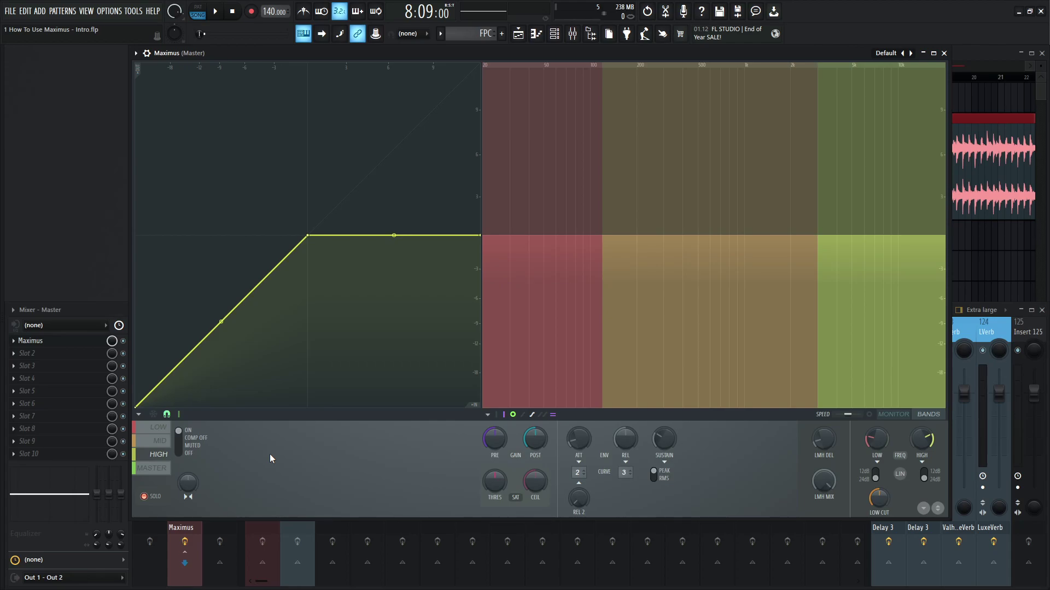
Raise the high crossover during playback, trying about 3705Hz and 3500Hz before settling at 3445Hz.
{"action": "key", "text": "space"}
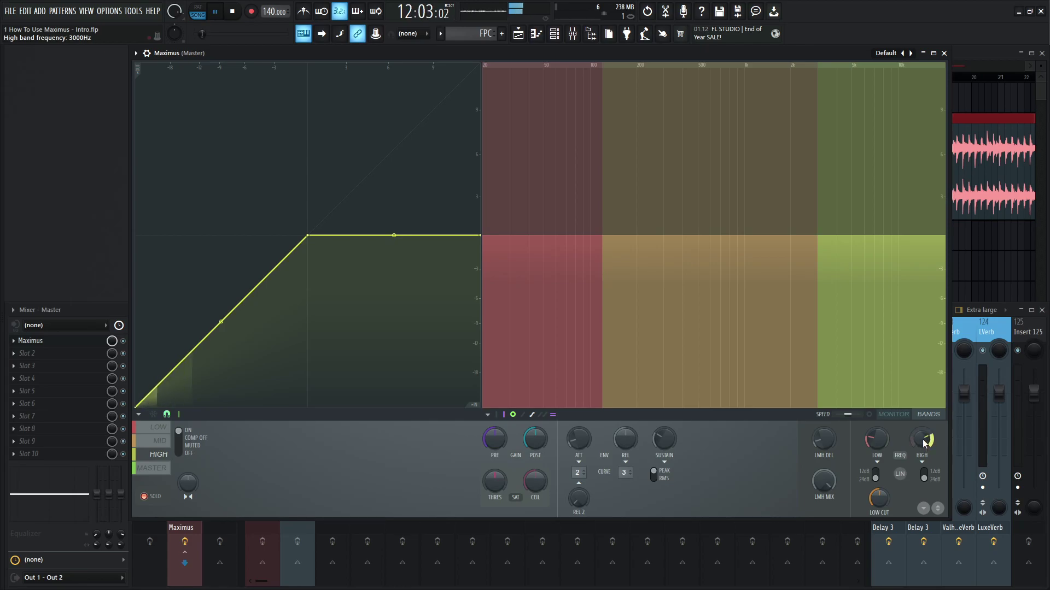
{"action": "mouse_move", "coordinate": [923, 442]}
{"action": "left_mouse_down"}
{"action": "mouse_move", "coordinate": [923, 425]}
{"action": "mouse_move", "coordinate": [923, 440]}
{"action": "left_mouse_up"}
{"action": "key", "text": "space"}
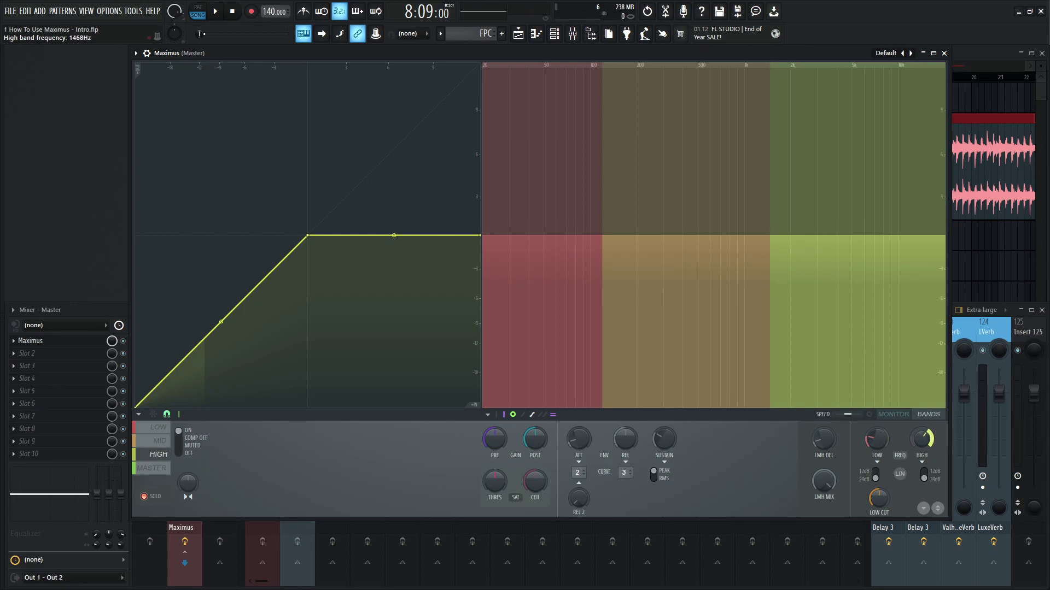
{"action": "key", "text": "space"}
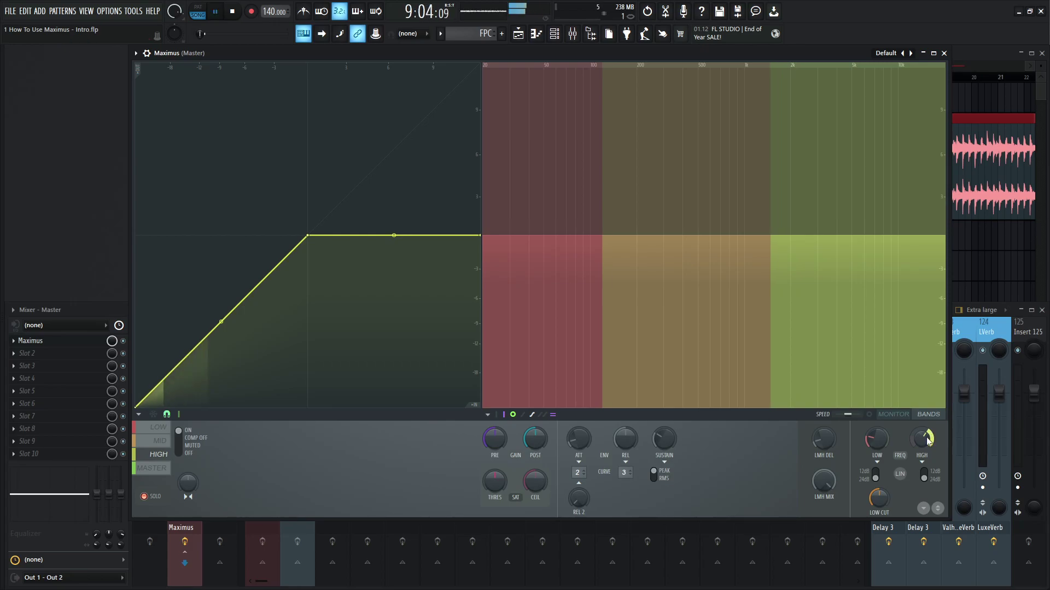
{"action": "key", "text": "space"}
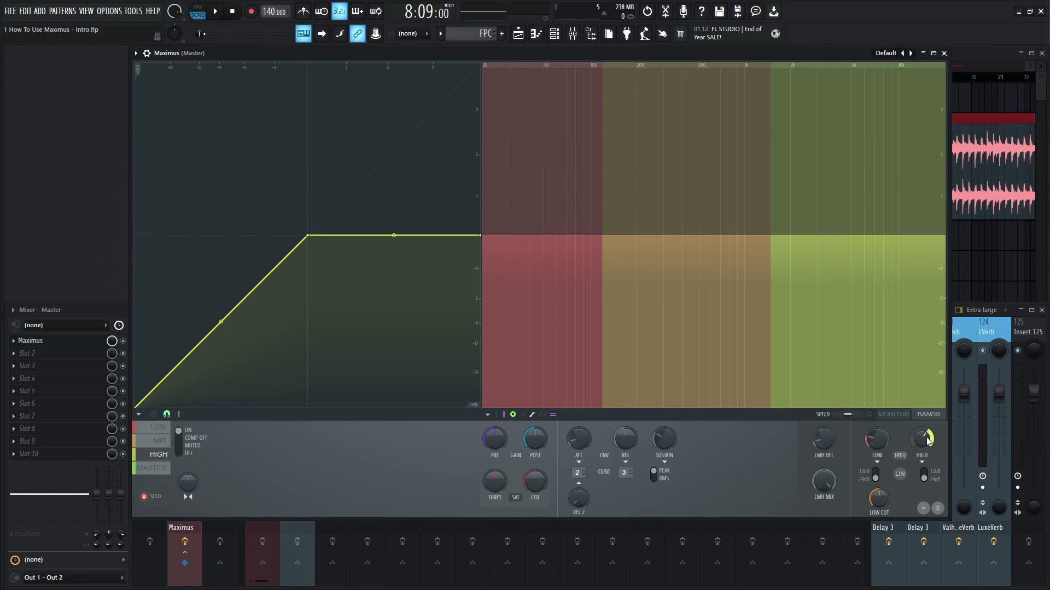
{"action": "key", "text": "space"}
{"action": "left_click_drag", "start_coordinate": [928, 441], "coordinate": [928, 417]}
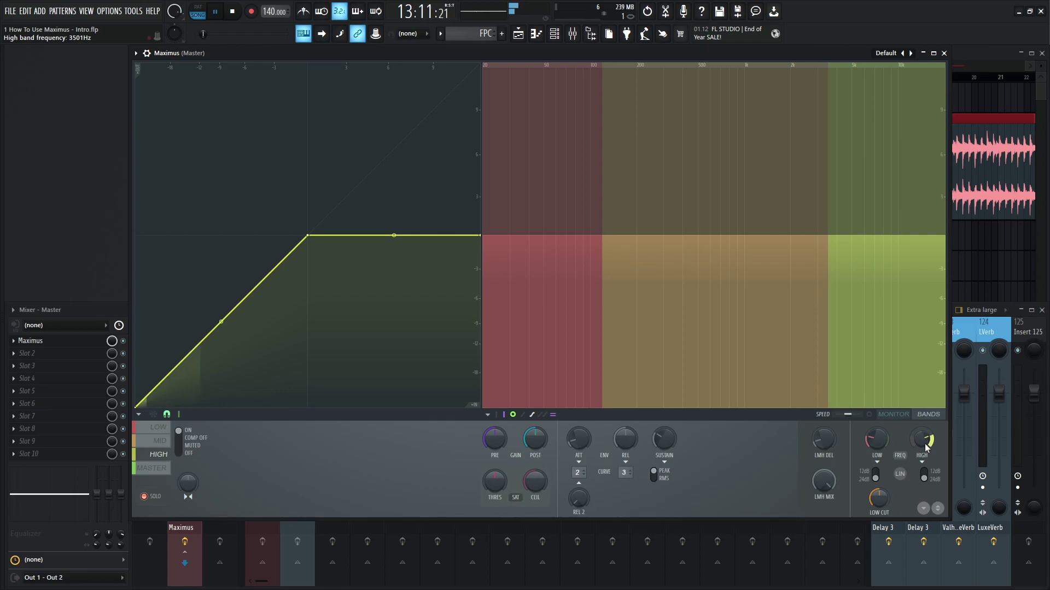
{"action": "key", "text": "space"}
{"action": "left_click_drag", "start_coordinate": [926, 447], "coordinate": [926, 447]}
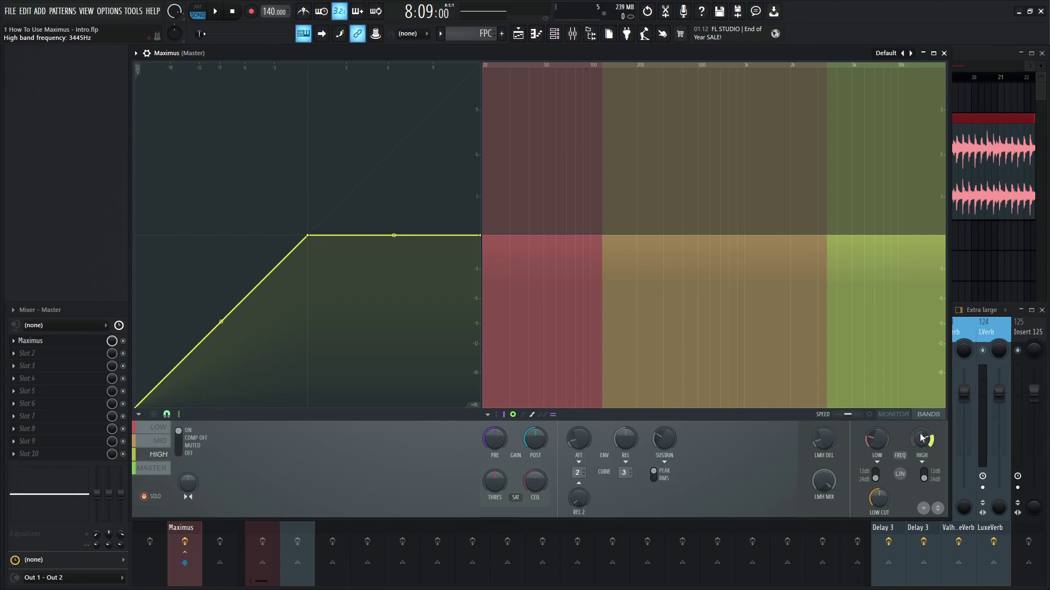
Turn band solo off and go back to editing the Low band via Mid.
{"action": "left_click", "coordinate": [156, 498]}
{"action": "left_click", "coordinate": [159, 440]}
{"action": "left_click", "coordinate": [160, 430]}
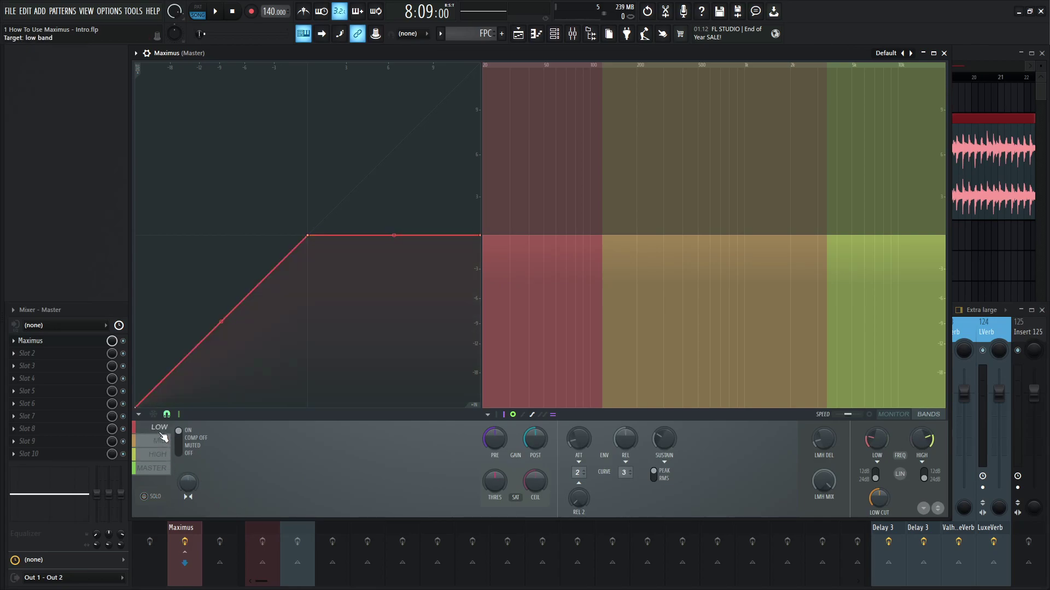